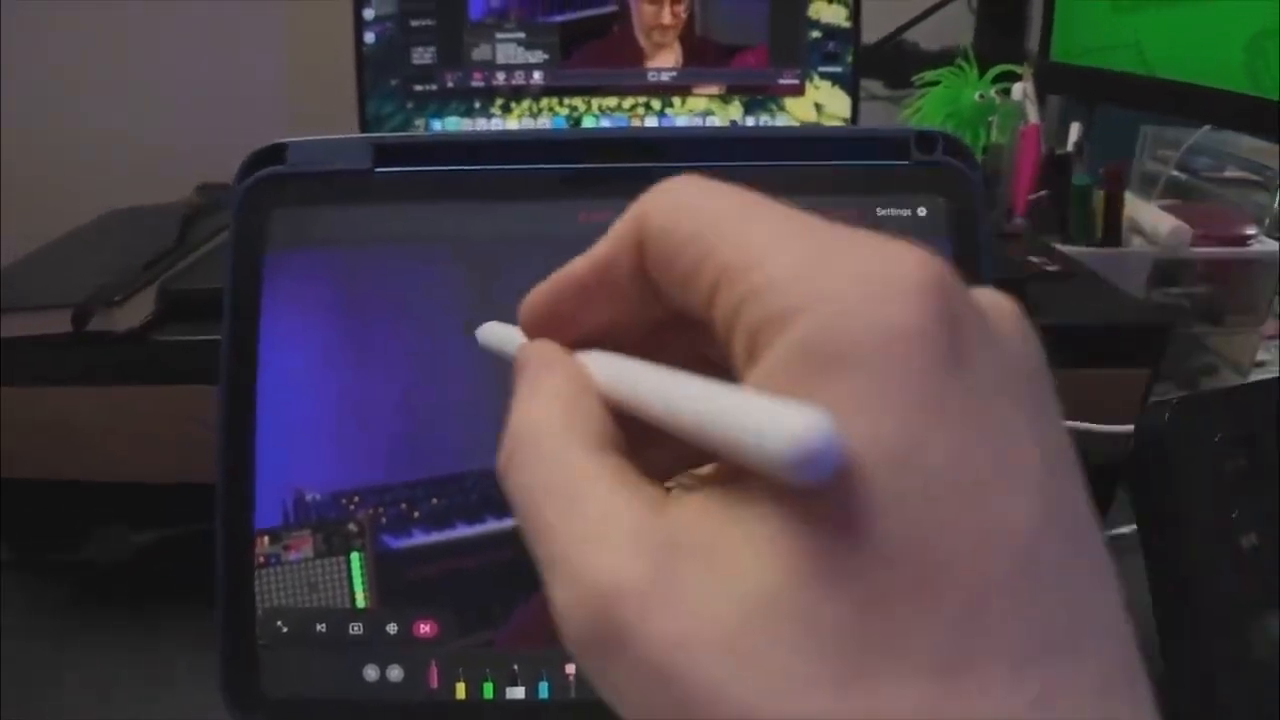
- Sketch a pink heart and freehand scribbles beside the presenter on the live camera picture
mouse_move(480, 337)
mouse_down()
mouse_move(365, 347)
mouse_move(457, 499)
mouse_move(542, 337)
mouse_move(435, 385)
mouse_up()
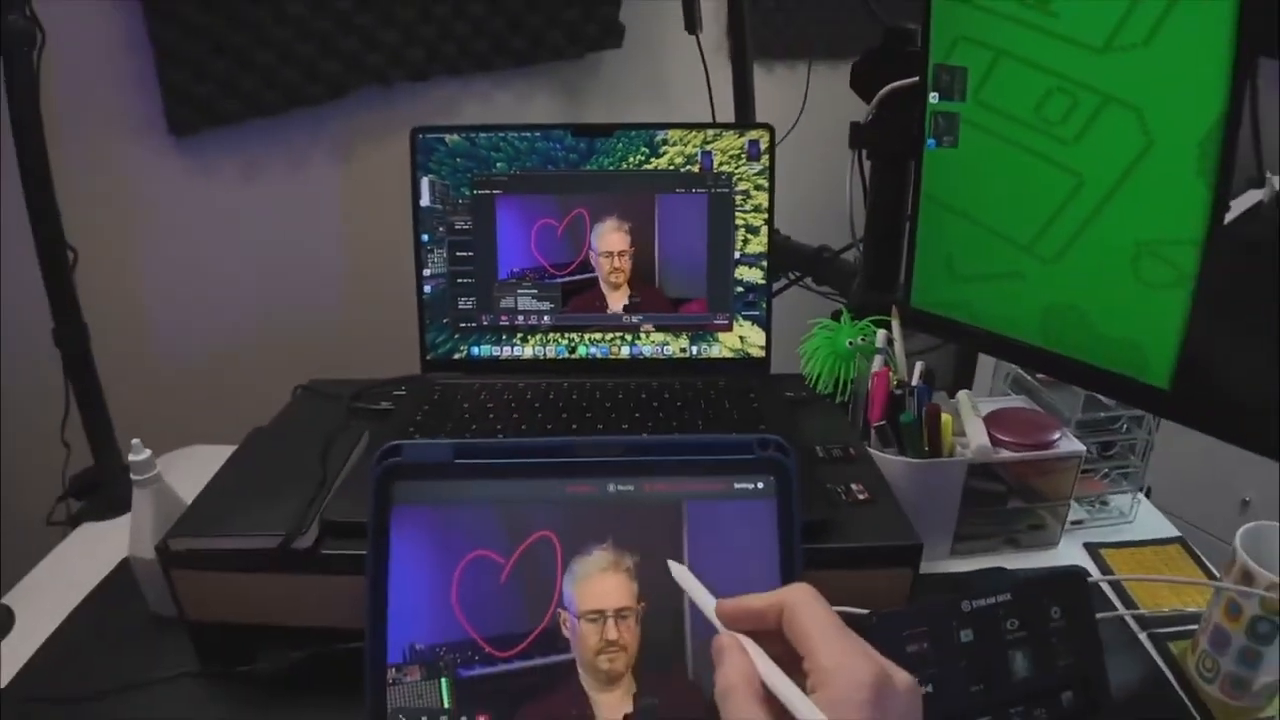
mouse_move(665, 590)
mouse_down()
mouse_move(665, 628)
mouse_move(705, 640)
mouse_up()
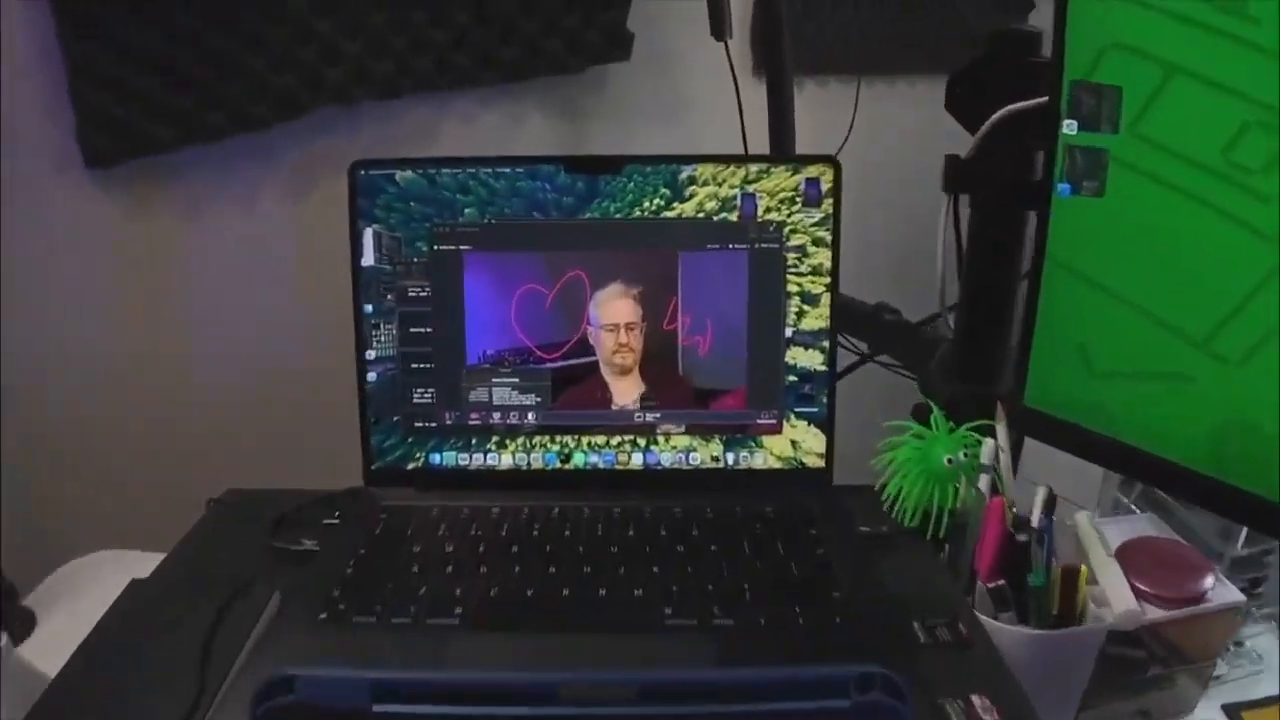
mouse_move(706, 354)
mouse_down()
mouse_move(688, 268)
mouse_move(612, 268)
mouse_move(712, 330)
mouse_move(593, 335)
mouse_up()
drag(606, 385, 571, 425)
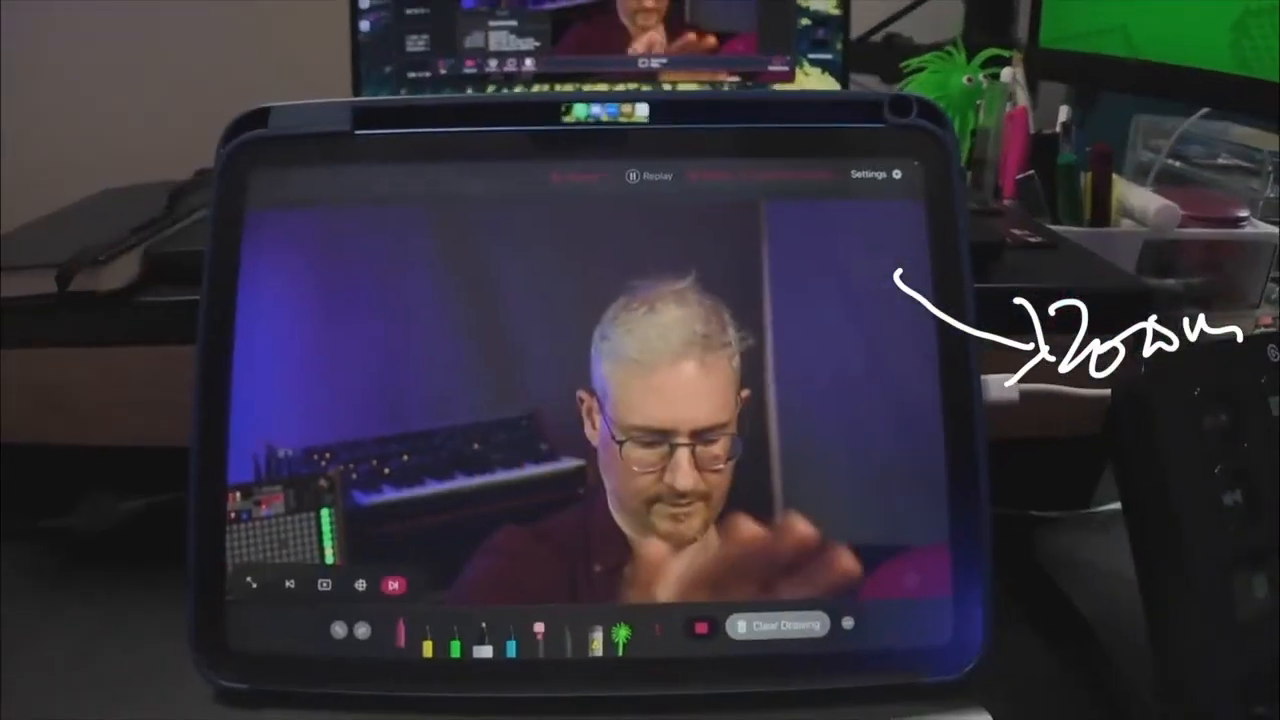
- Draw a white pointer line from the laptop screen down to the tablet's upper edge, and clear the drawing
drag(660, 24, 656, 110)
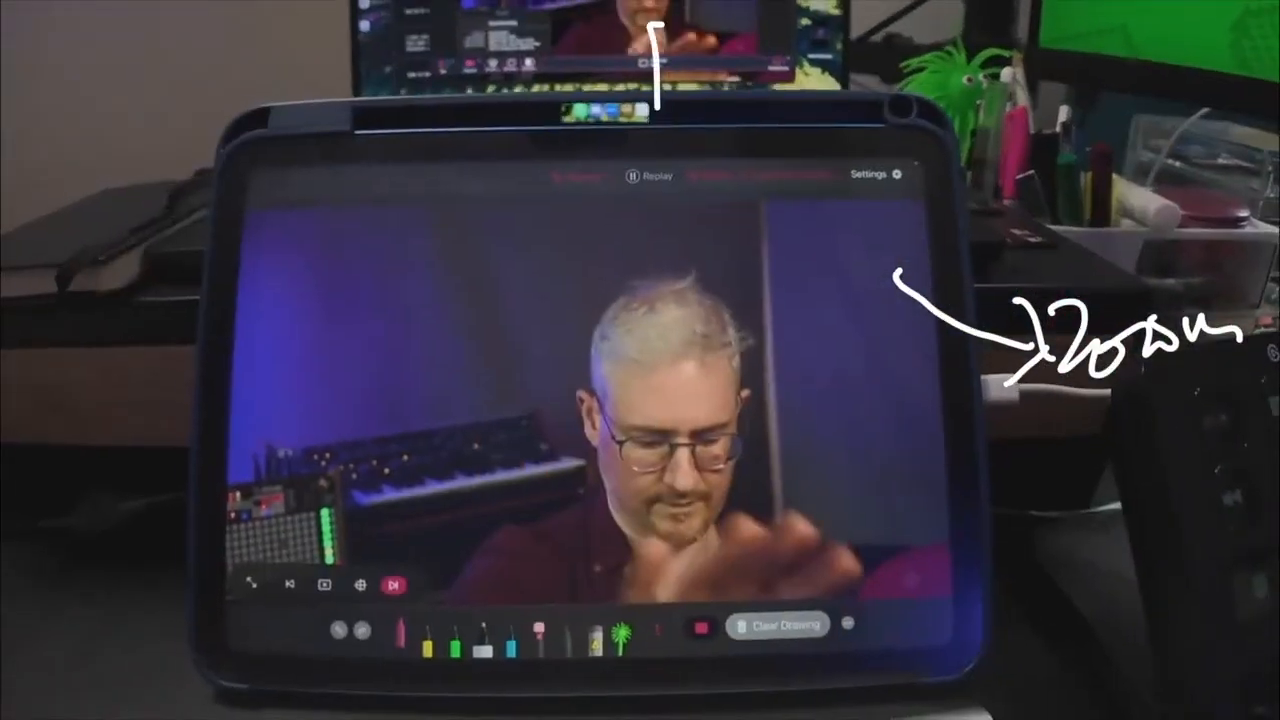
key(Escape)
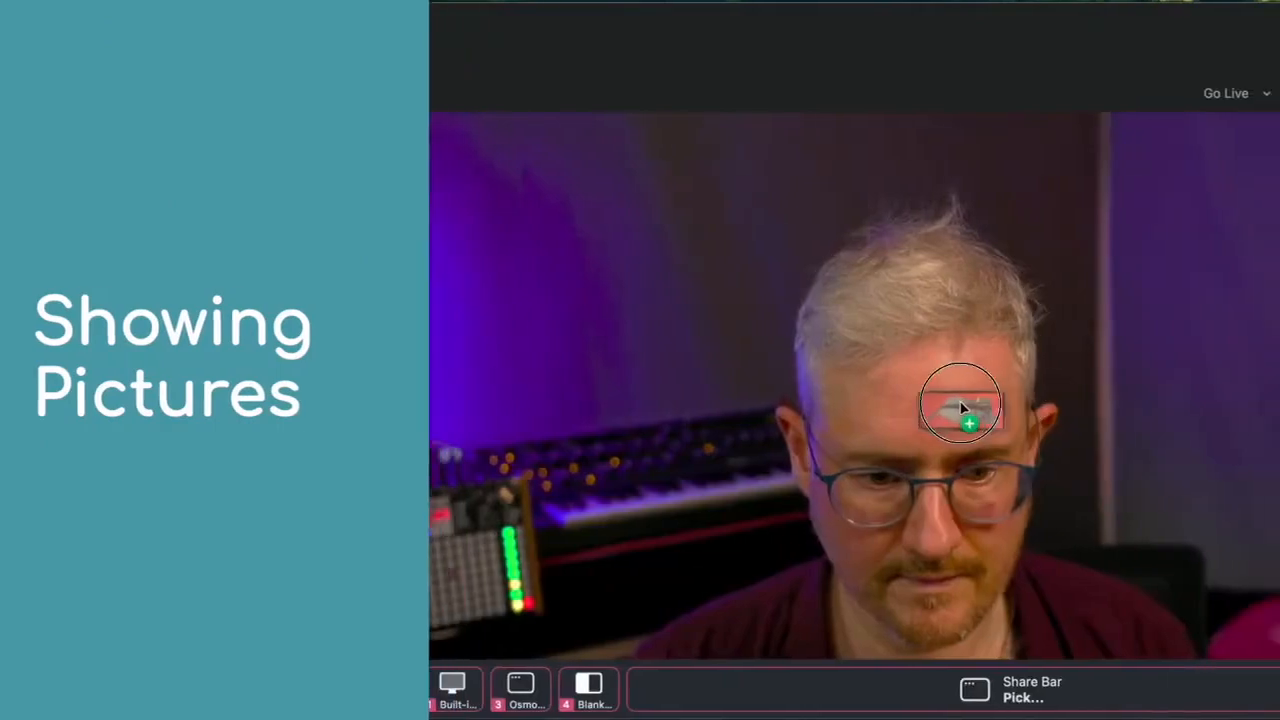
- Share the ichthyosaur picture from the CueCam Demos folder in the live camera view and show the face cam over it
drag(960, 408, 744, 401)
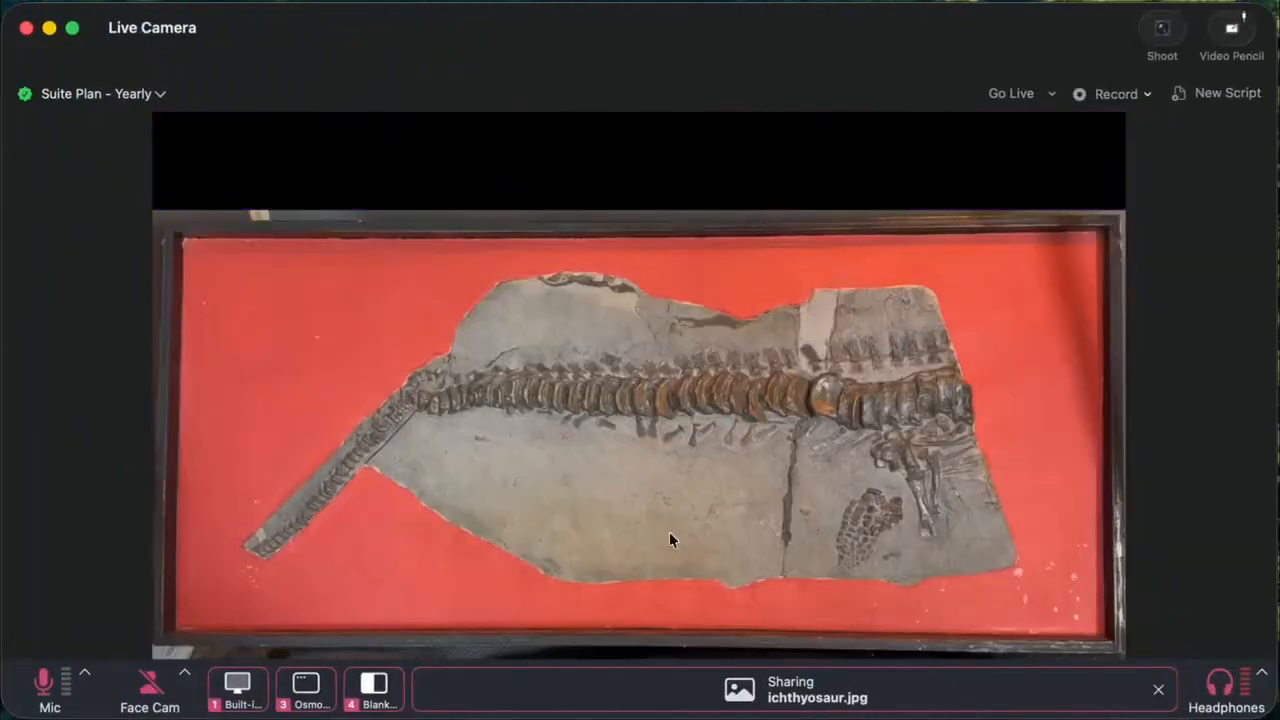
click(131, 689)
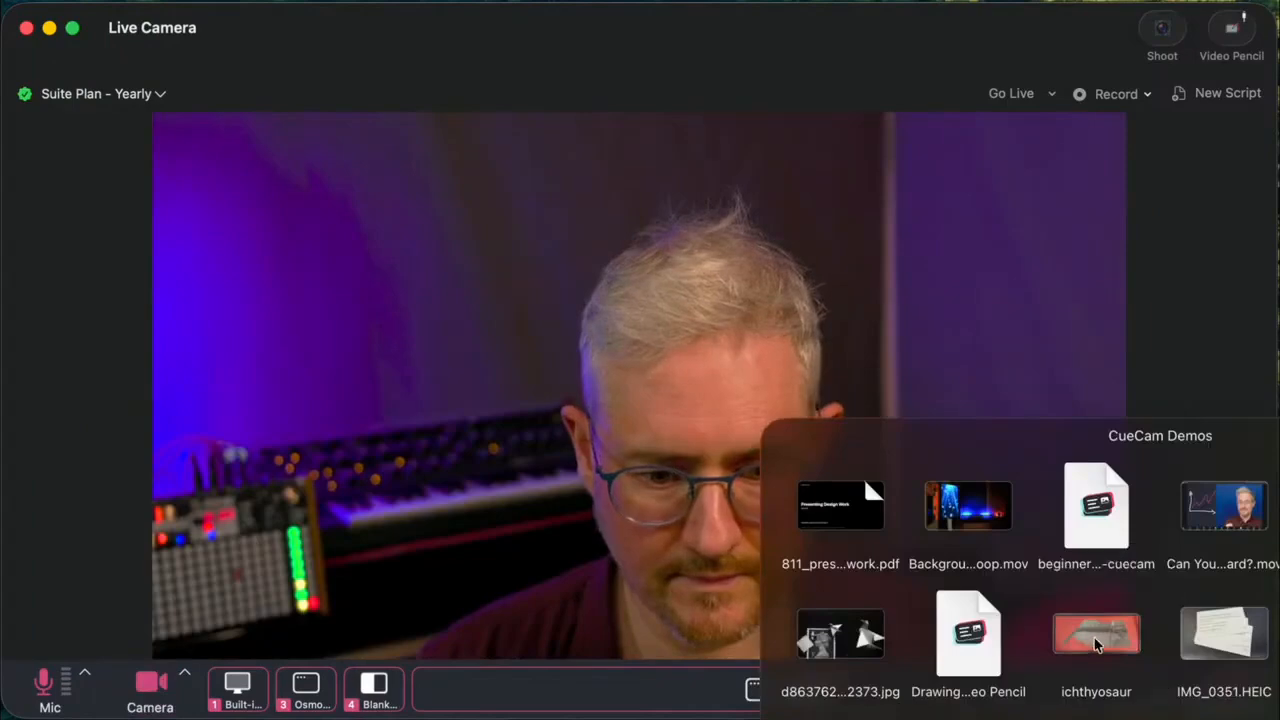
drag(1091, 634, 744, 401)
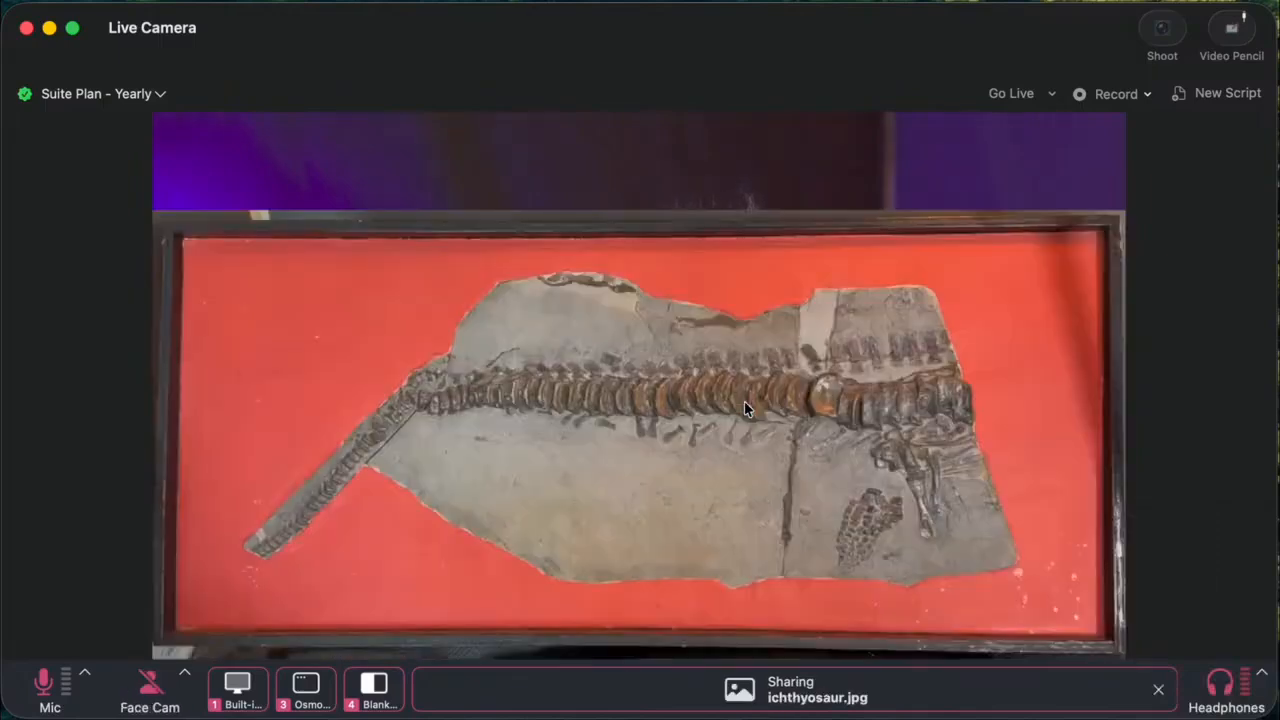
click(150, 684)
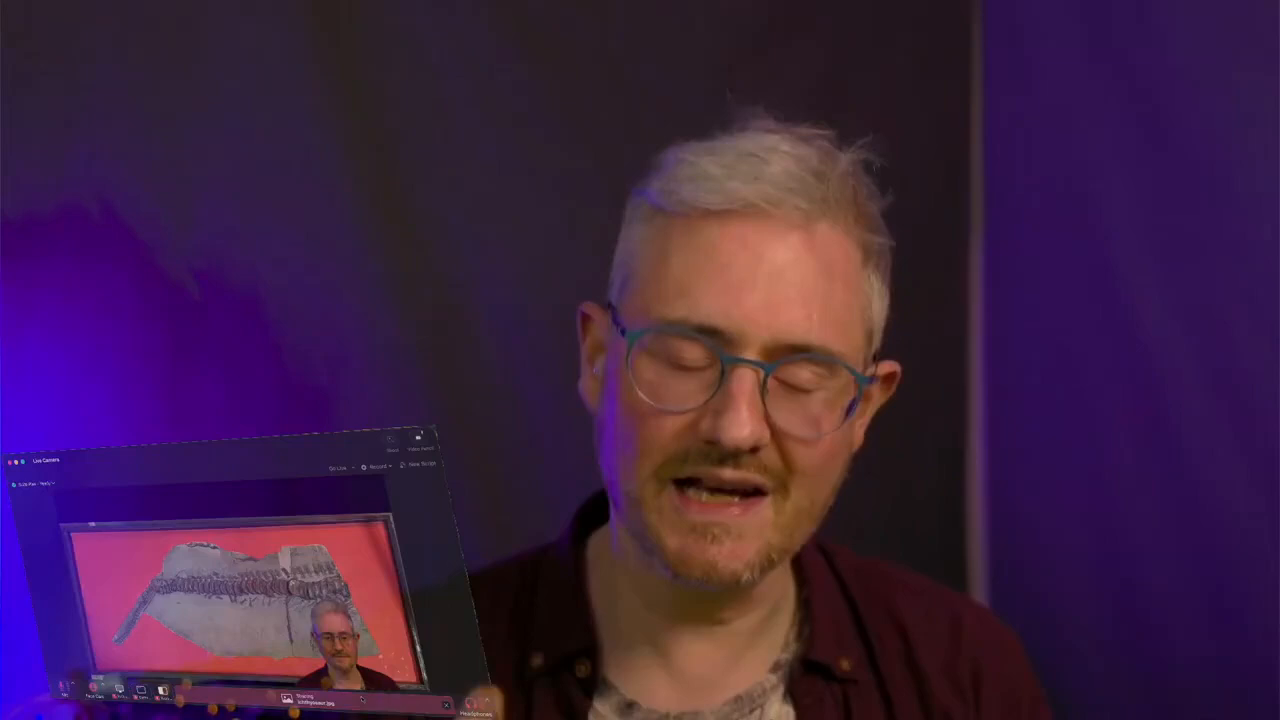
- Sketch a small person figure beside the presenter and a large rounded outline containing two wavy lines around the presenter
mouse_move(1225, 196)
mouse_down()
mouse_move(1188, 306)
mouse_move(1240, 300)
mouse_up()
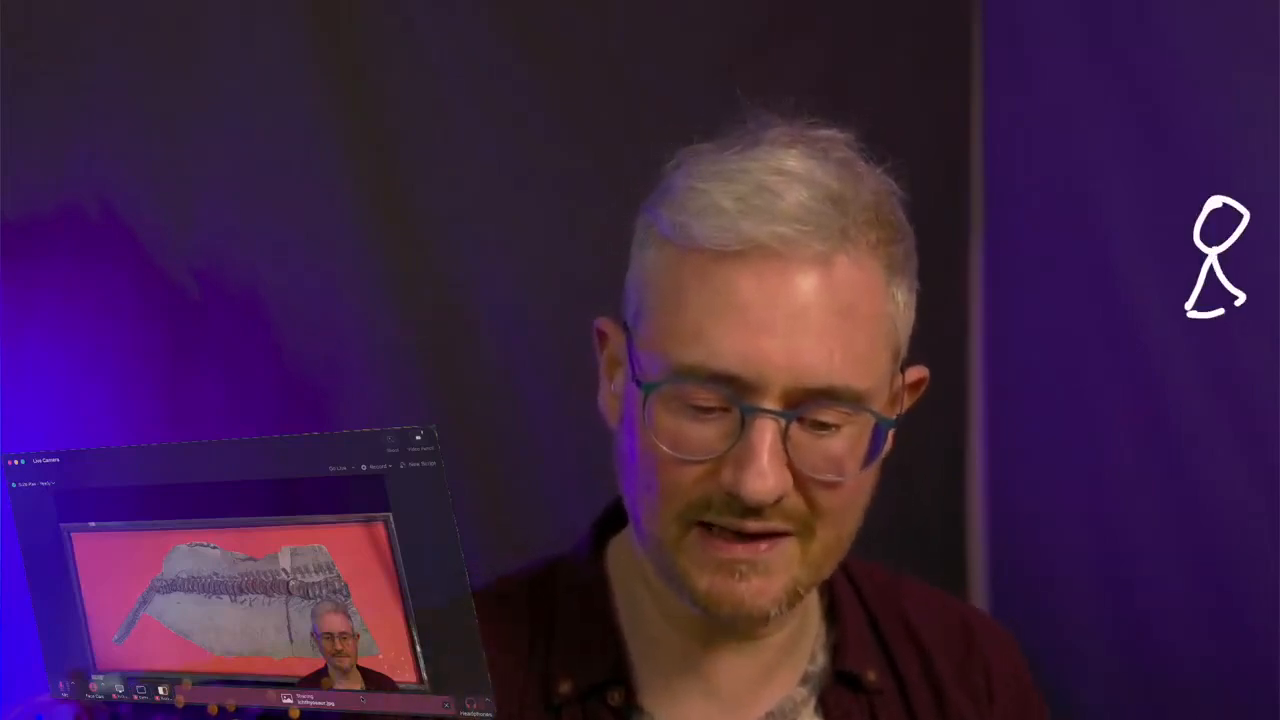
mouse_move(1130, 285)
mouse_down()
mouse_move(1257, 186)
mouse_move(1160, 325)
mouse_up()
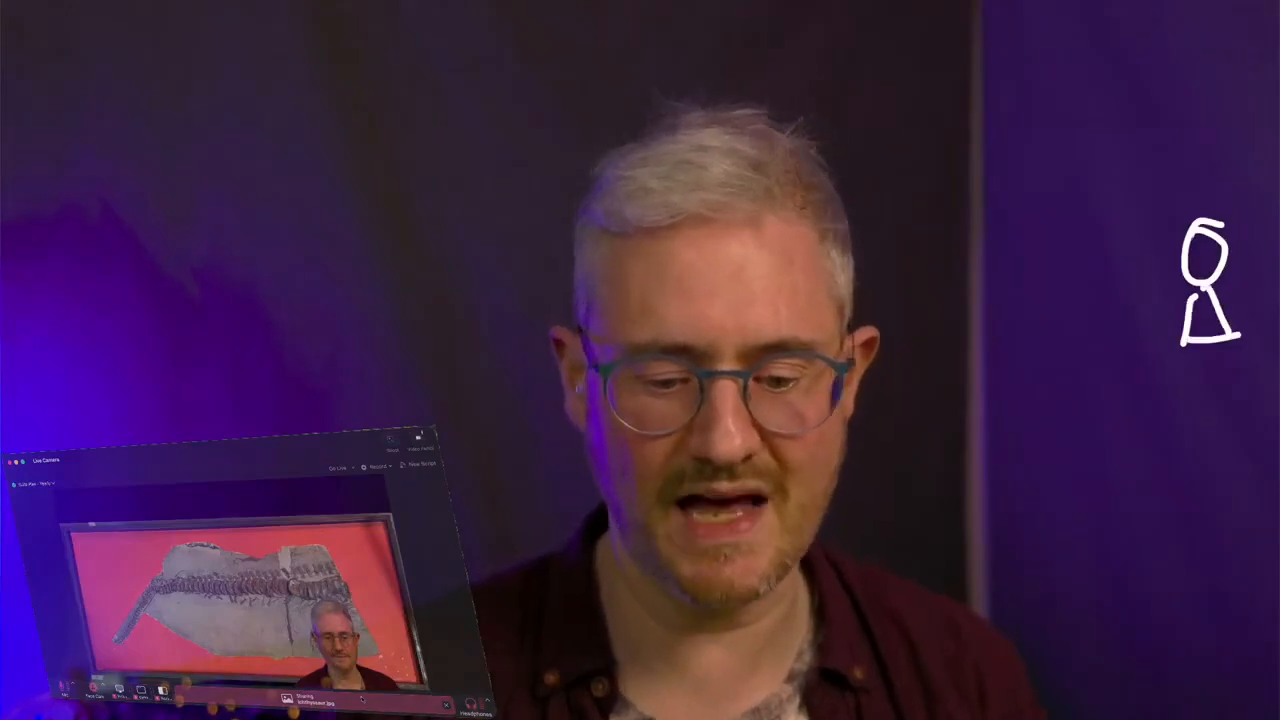
mouse_move(748, 38)
mouse_down()
mouse_move(120, 134)
mouse_move(770, 700)
mouse_move(515, 130)
mouse_up()
drag(215, 308, 845, 235)
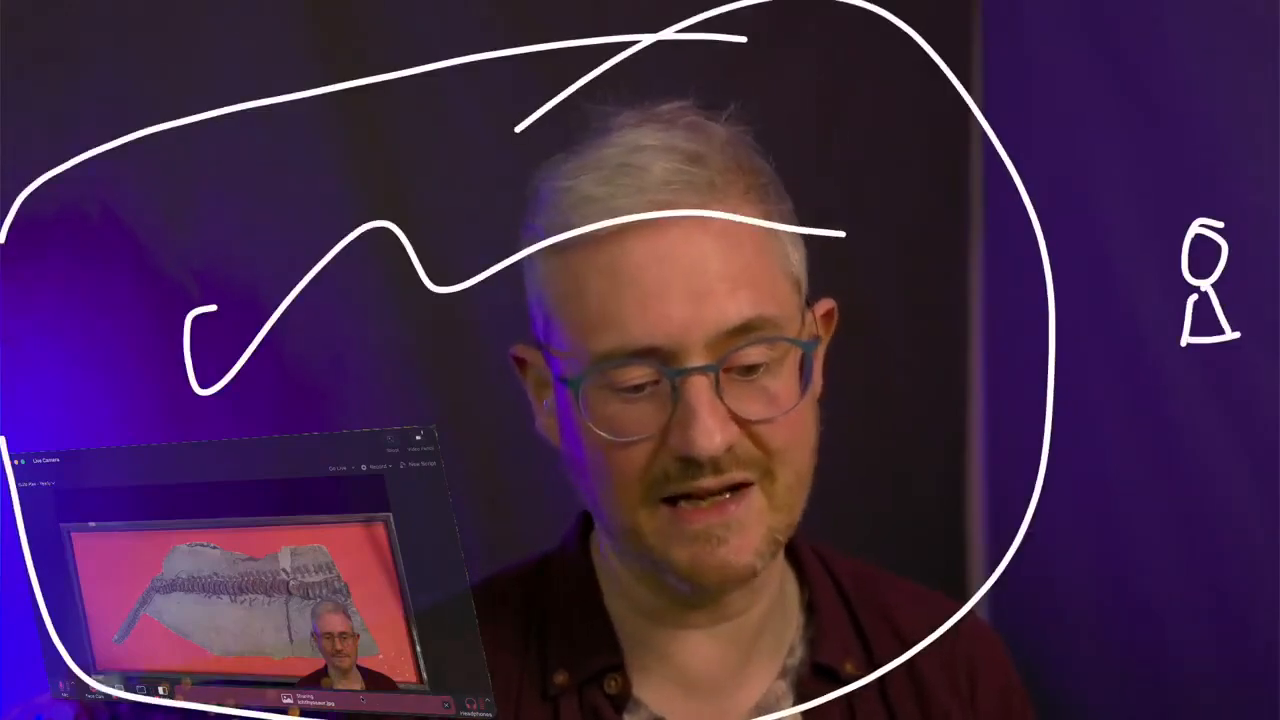
drag(243, 497, 790, 525)
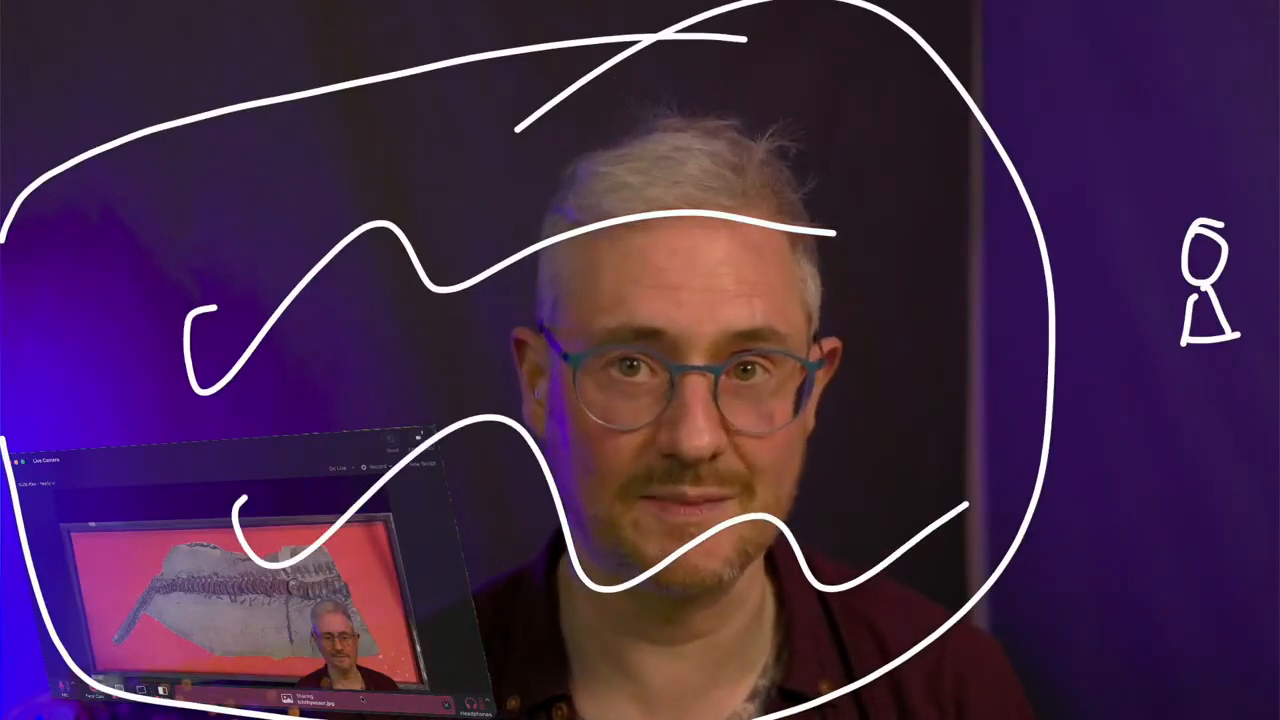
- Draw a box around the small person figure and clear all the drawings
mouse_move(1258, 188)
mouse_down()
mouse_move(1094, 200)
mouse_move(1278, 375)
mouse_up()
drag(1255, 178, 1275, 250)
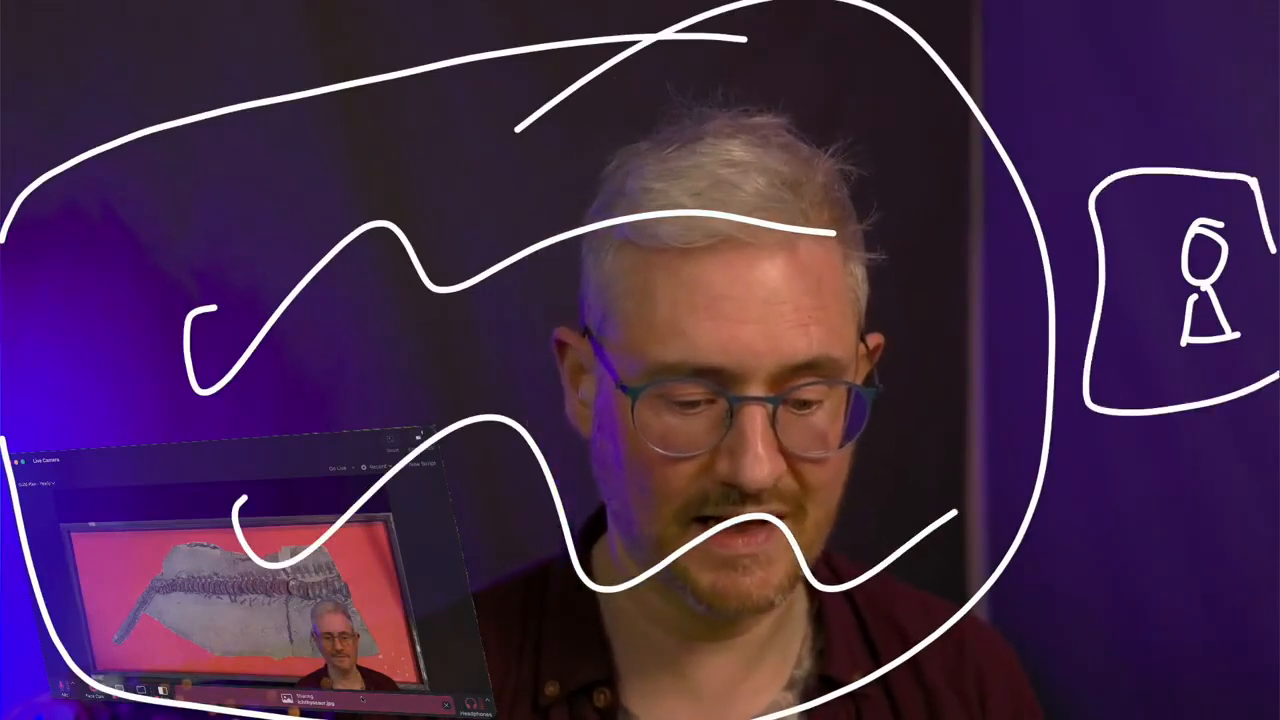
key(Escape)
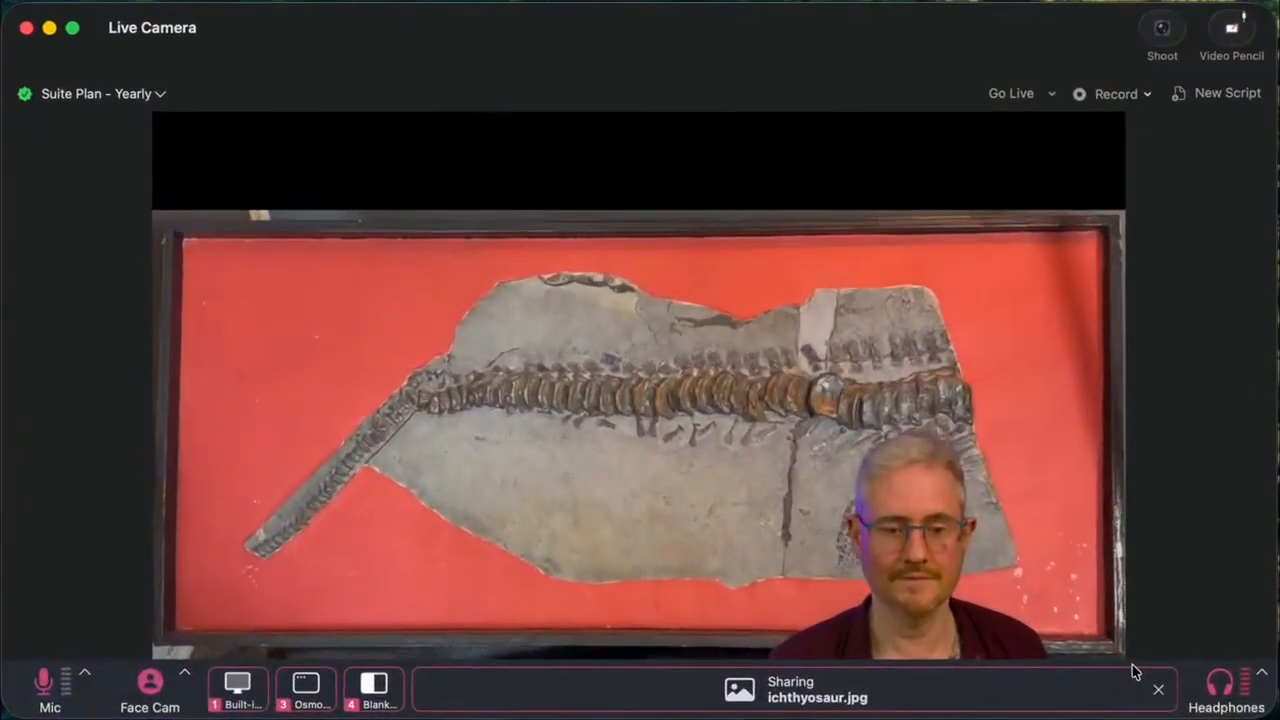
- Switch the face cam off and back on over the shared ichthyosaur picture
click(837, 698)
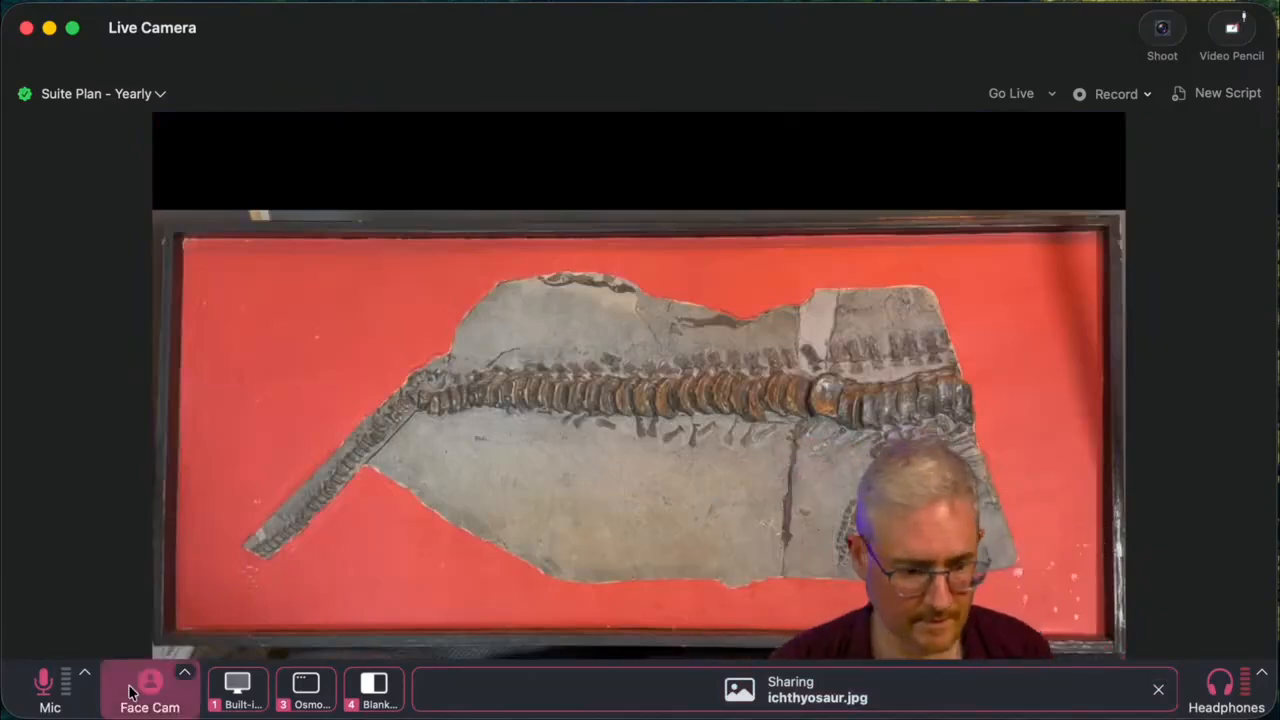
click(131, 692)
click(131, 692)
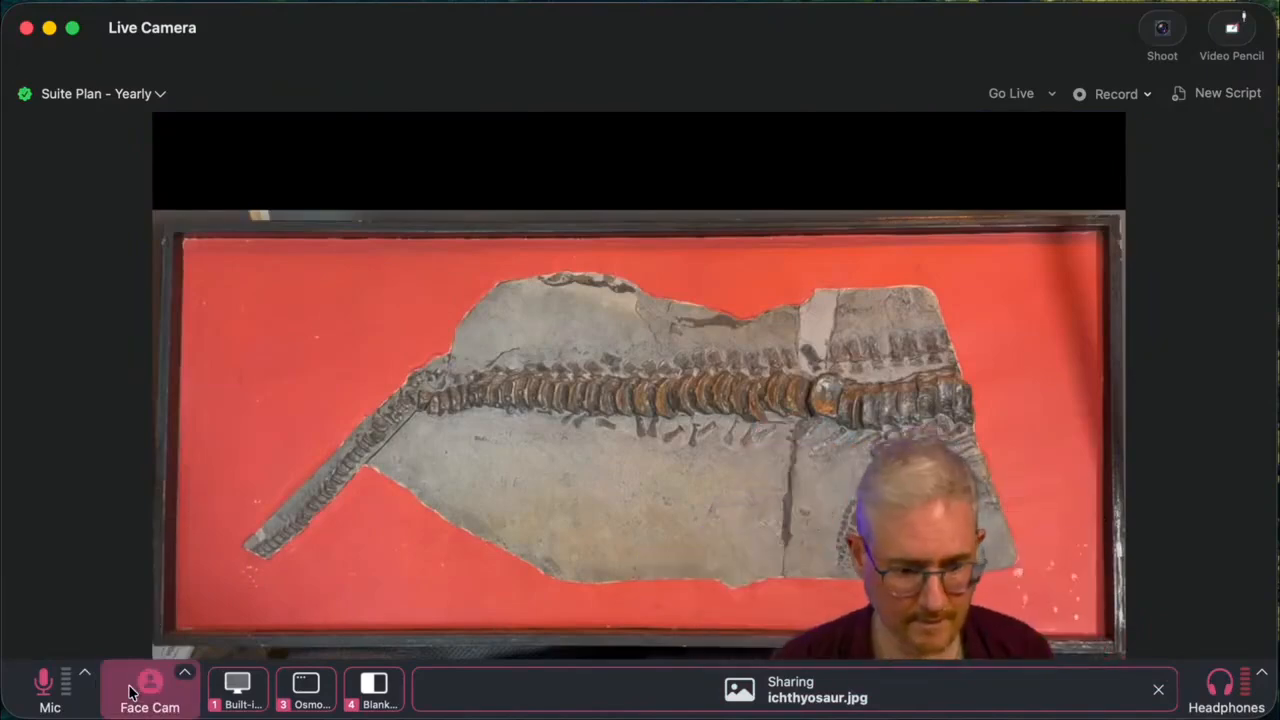
click(131, 692)
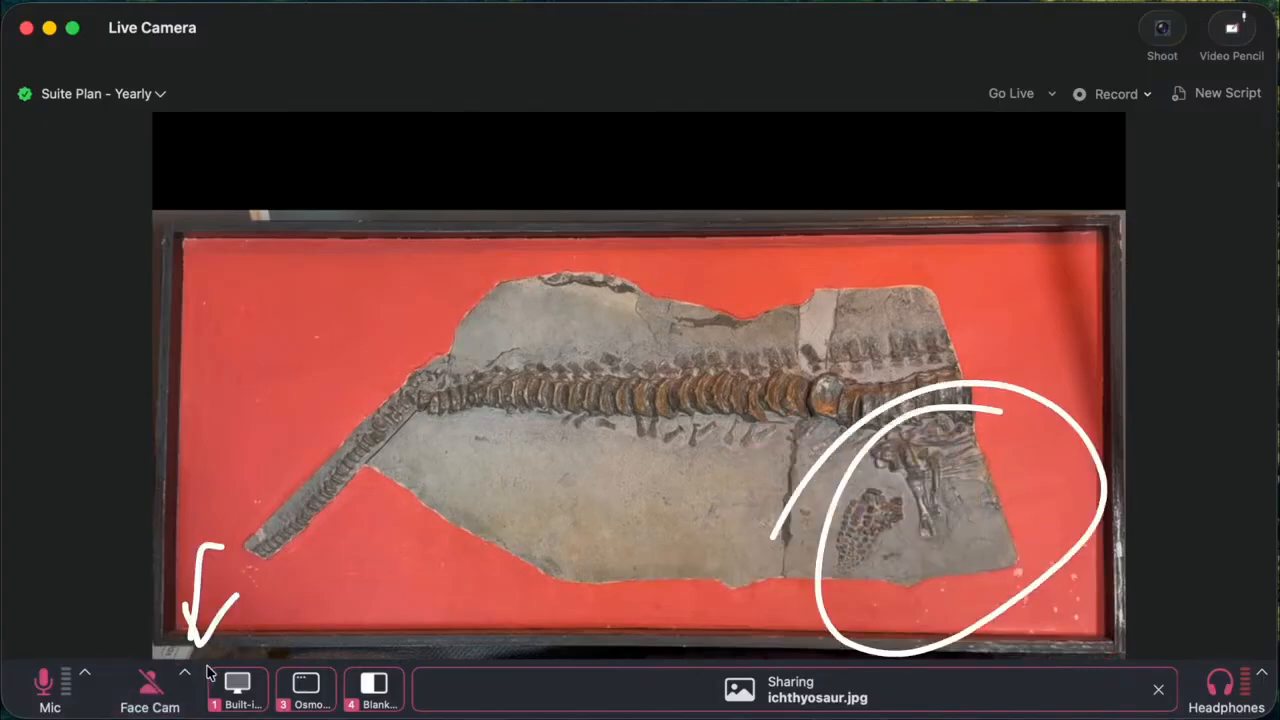
click(133, 688)
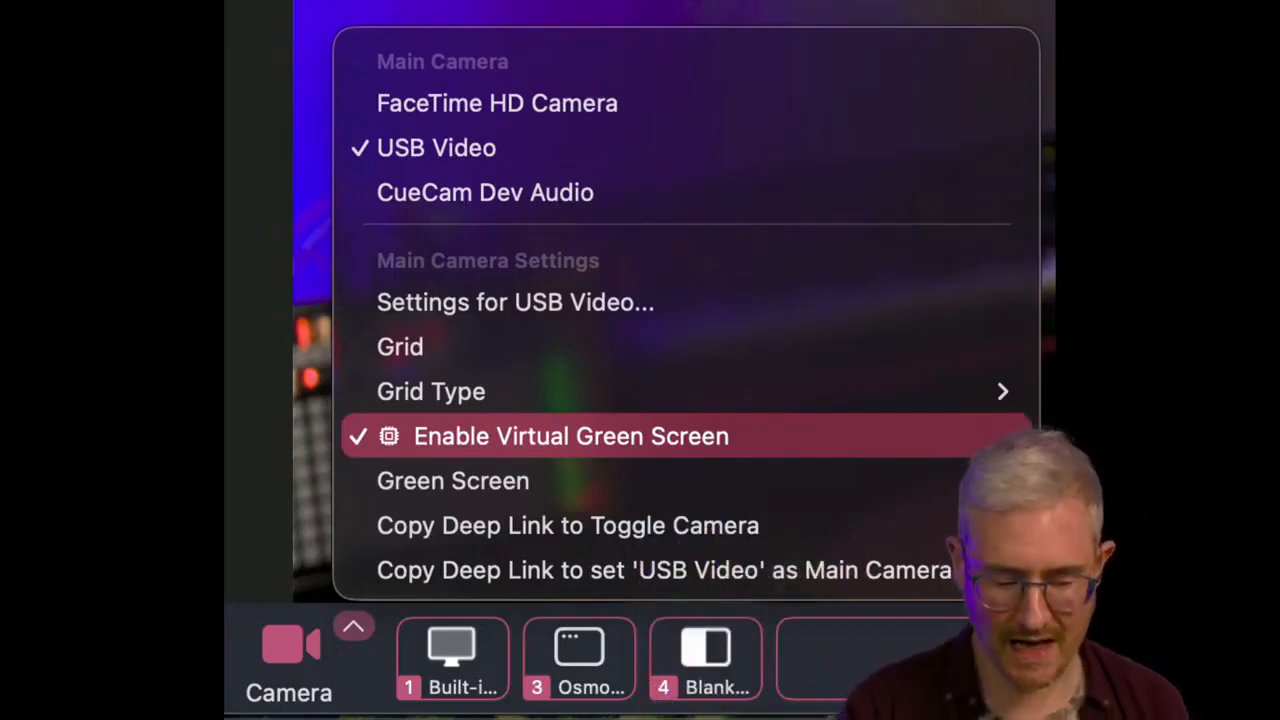
- Draw an arrow pointing at the Enable Virtual Green Screen option
drag(790, 308, 716, 408)
mouse_move(712, 365)
mouse_down()
mouse_move(716, 408)
mouse_move(778, 378)
mouse_up()
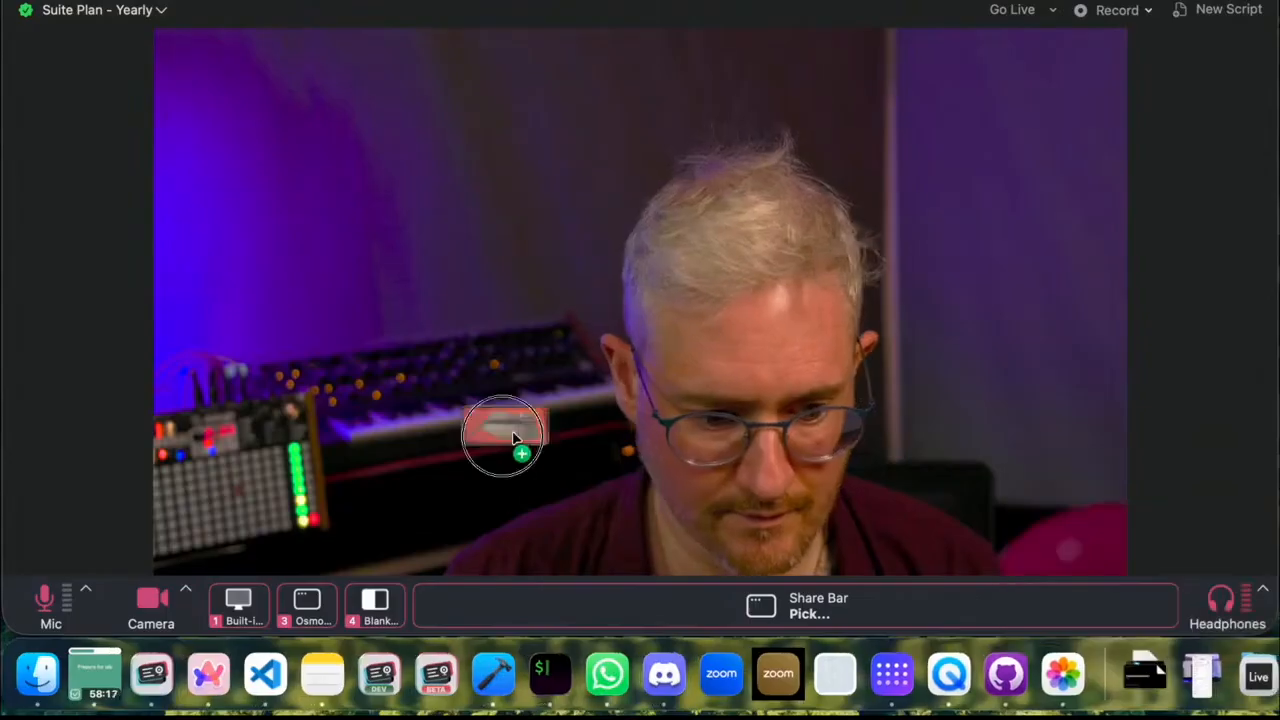
- Open the ichthyosaur picture from the CueCam Demos folder with CueCam Presenter so it is shared with the face cam
drag(512, 440, 157, 695)
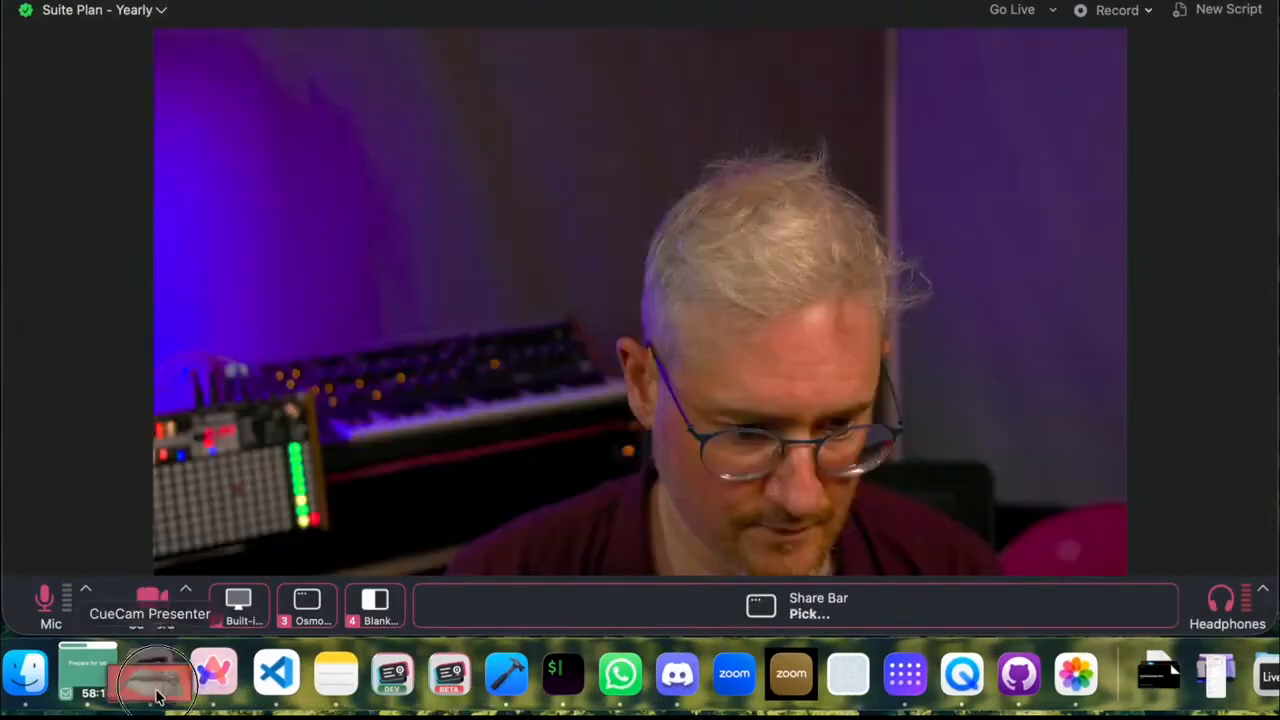
click(1158, 675)
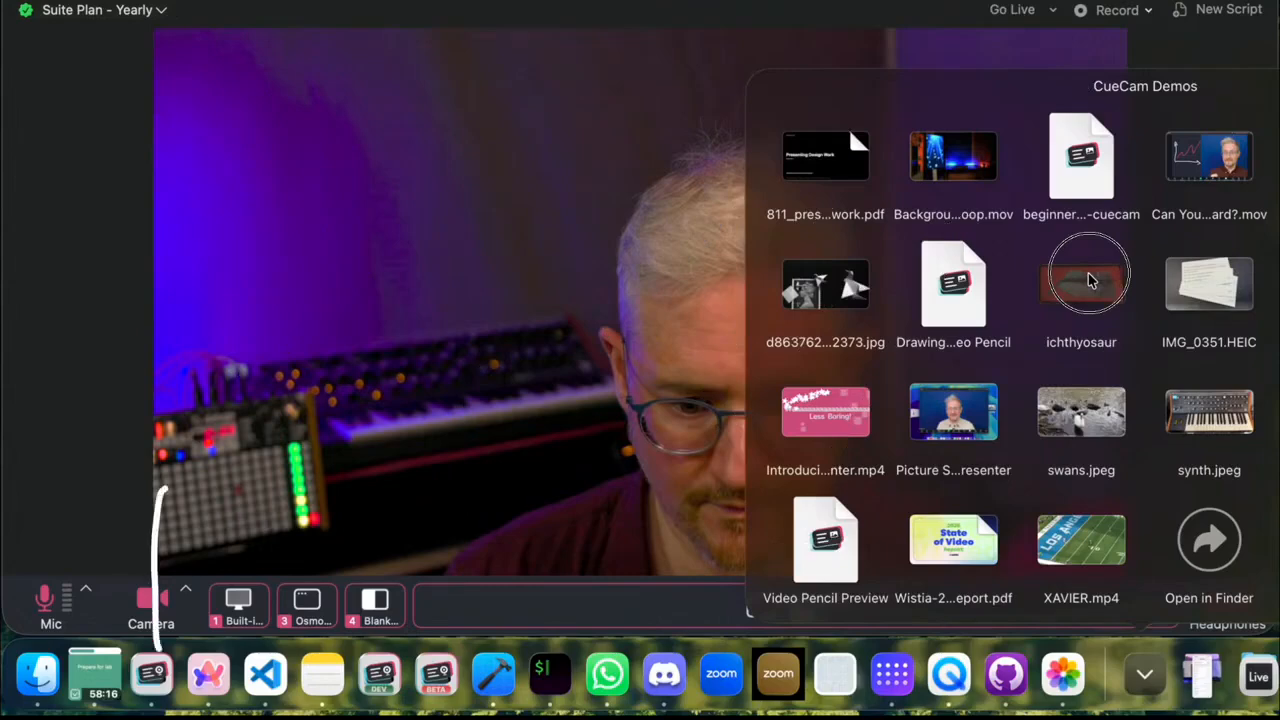
drag(1090, 280, 875, 285)
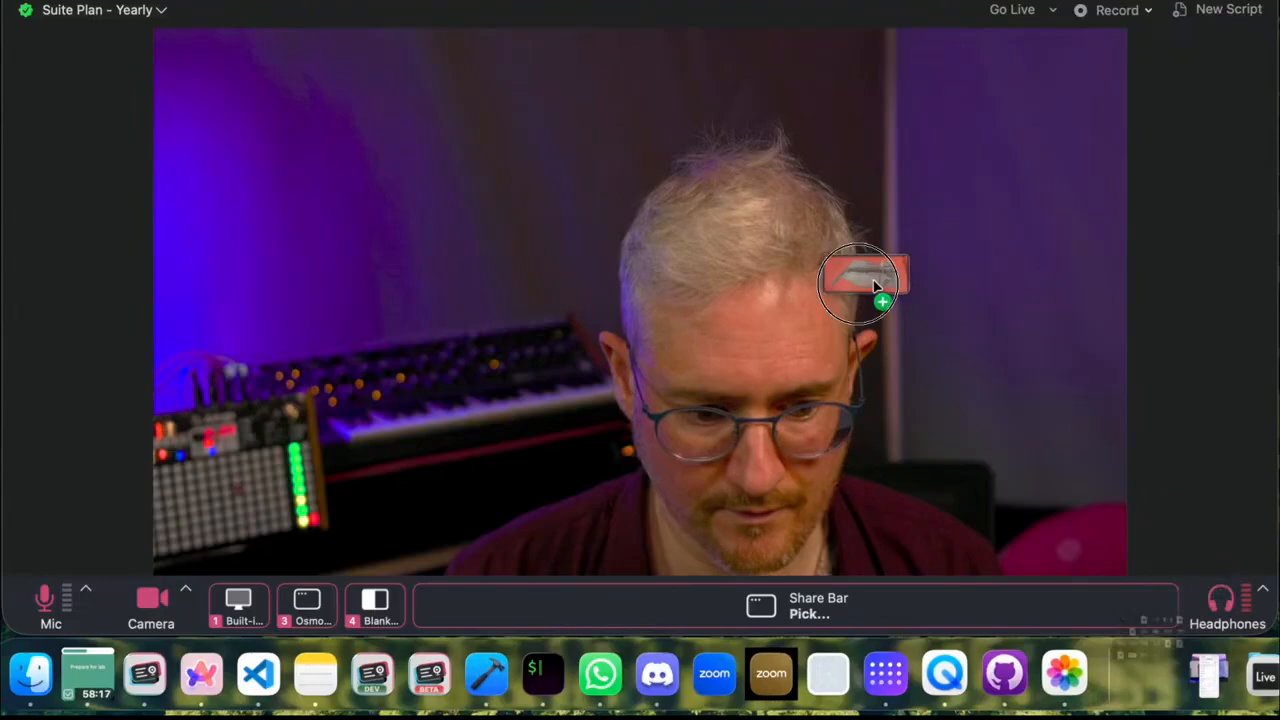
drag(875, 285, 157, 694)
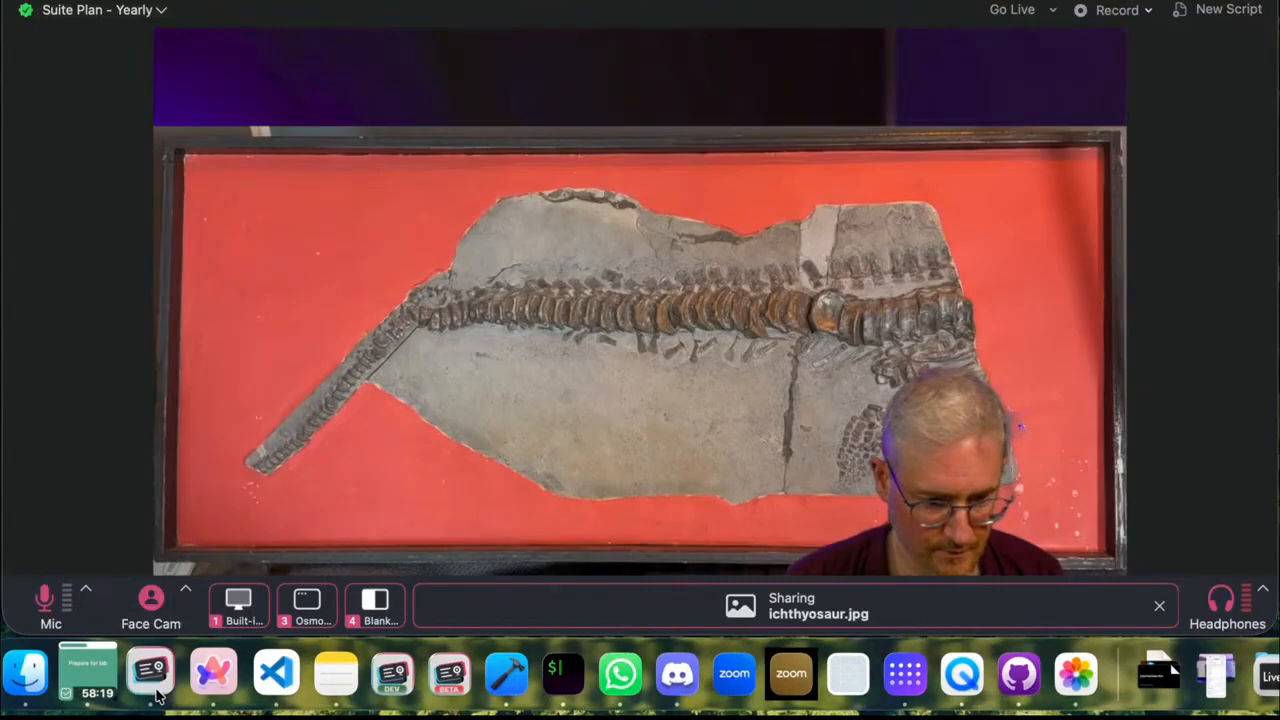
- Zoom in on the cluster of small bones in the shared ichthyosaur picture and return to the full picture
scroll(803, 420, up, 5)
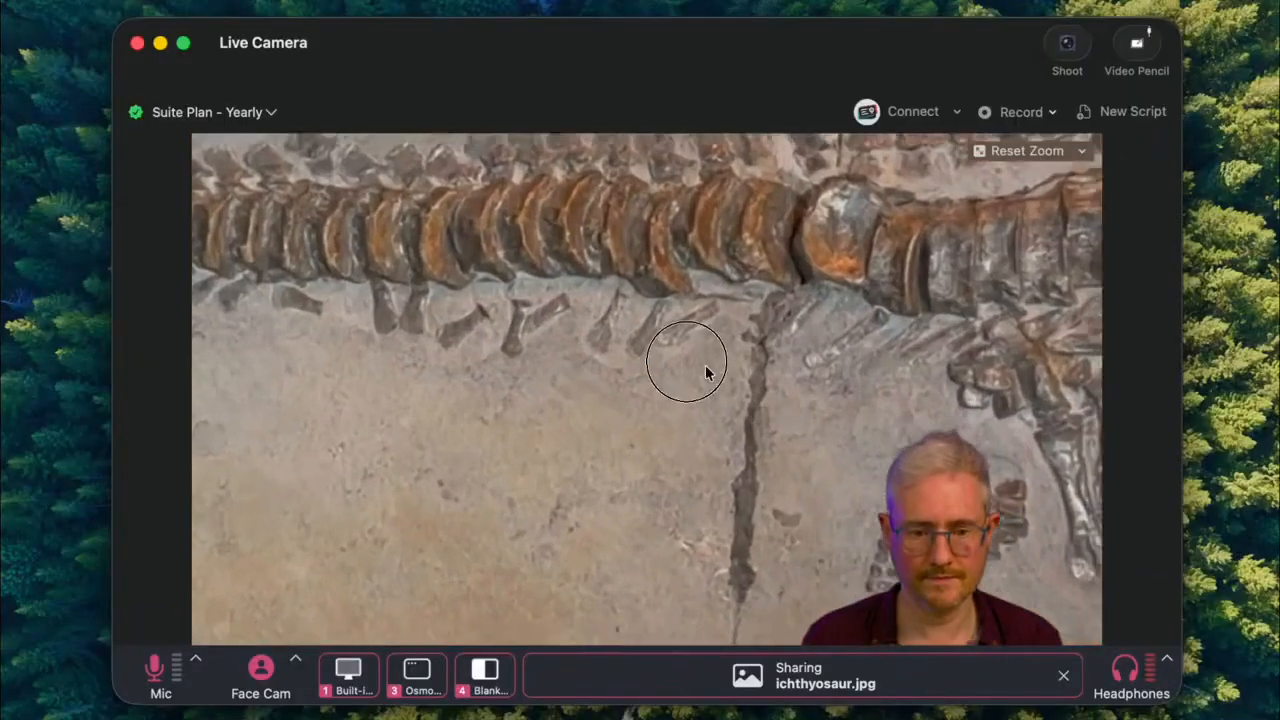
scroll(648, 445, up, 5)
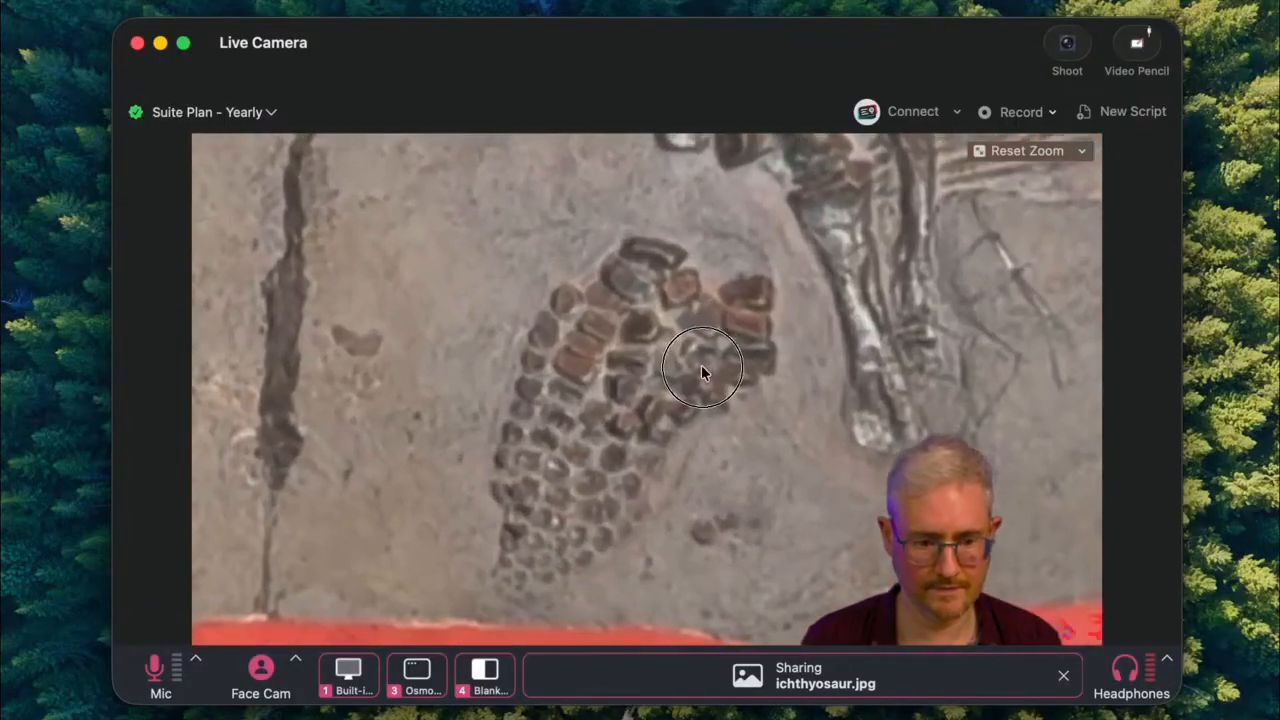
scroll(701, 364, down, 3)
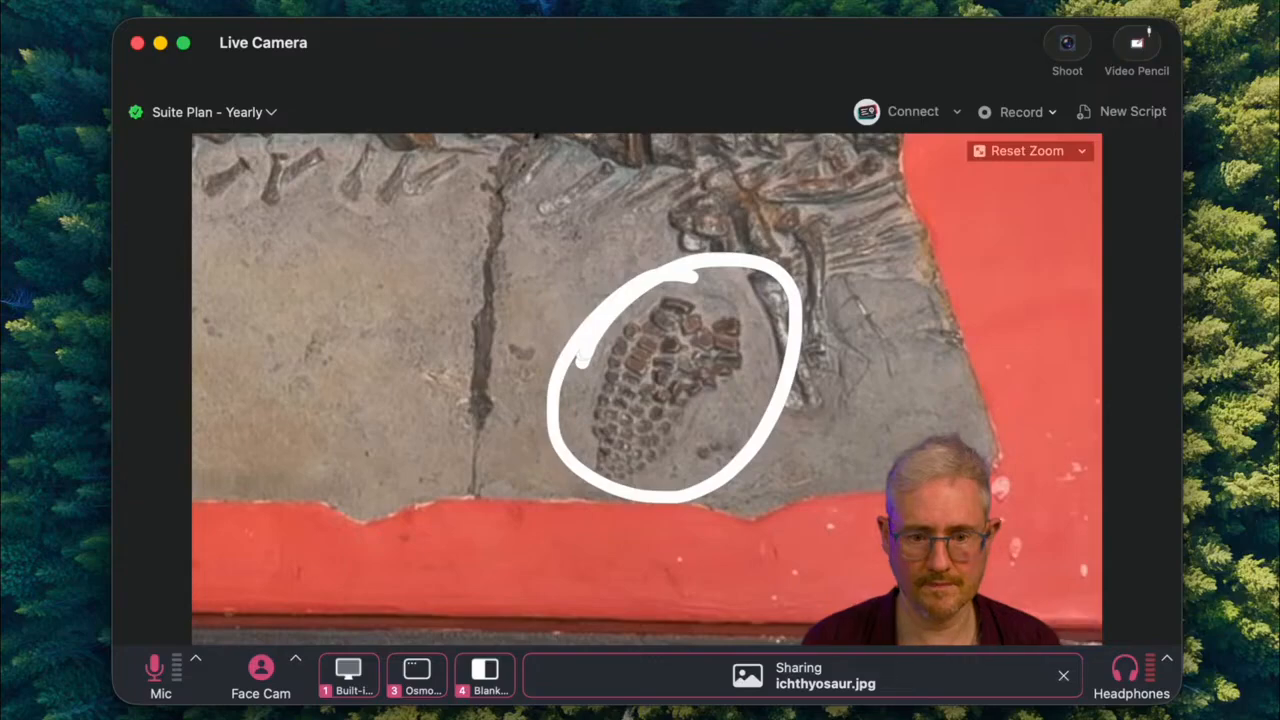
scroll(703, 366, up, 3)
scroll(480, 334, down, 8)
scroll(803, 419, up, 10)
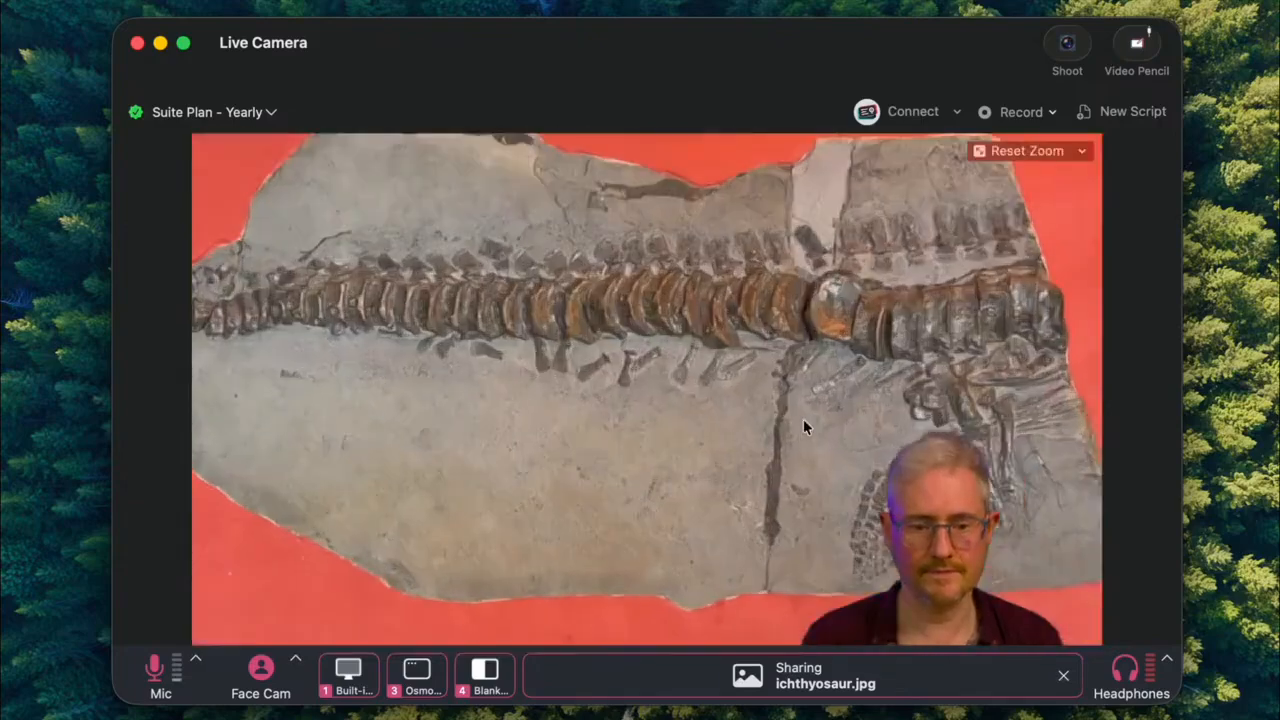
scroll(648, 453, down, 10)
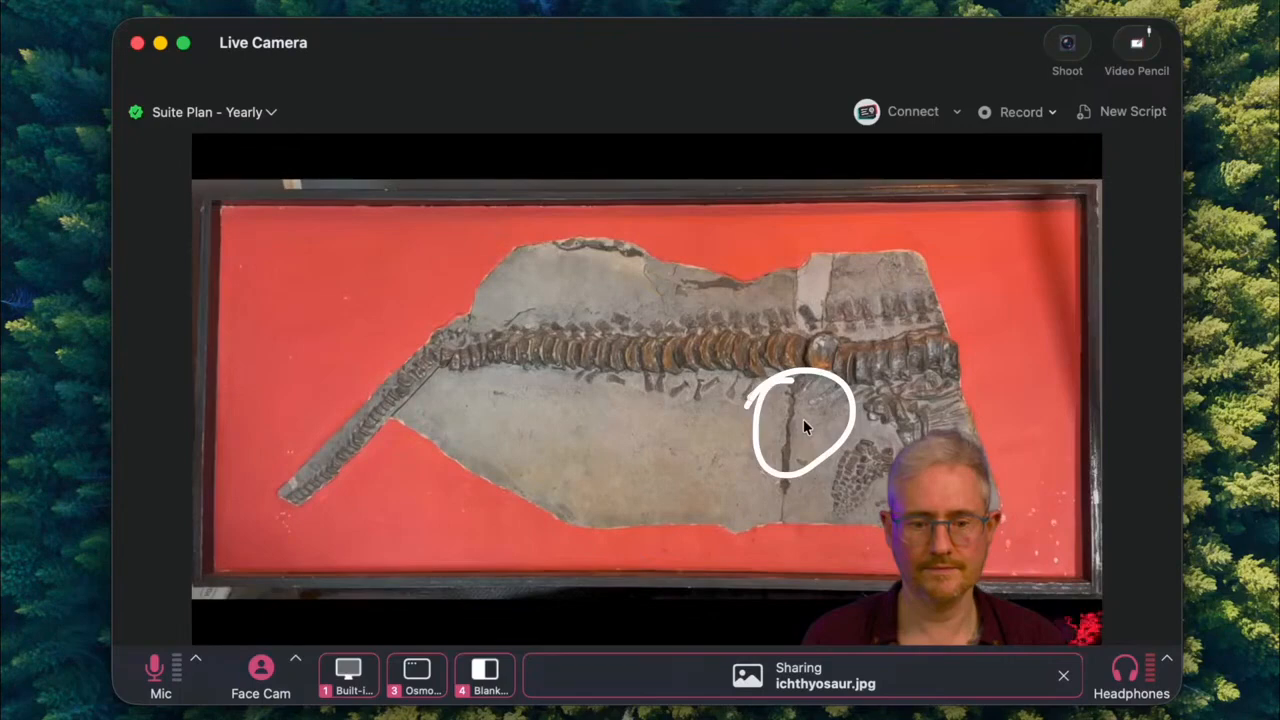
- Enlarge the small-bone cluster in the shared picture again and draw a pointer stroke toward the Reset Zoom control
scroll(803, 419, up, 8)
scroll(648, 445, up, 6)
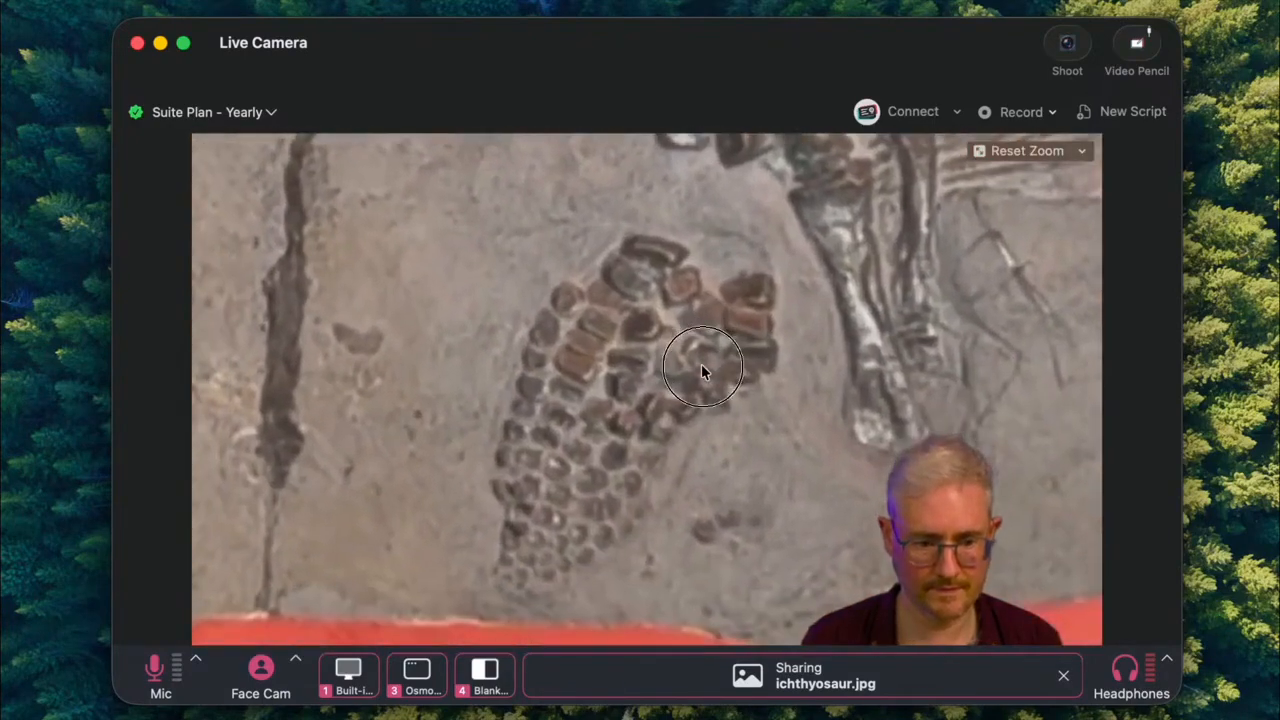
scroll(702, 370, down, 5)
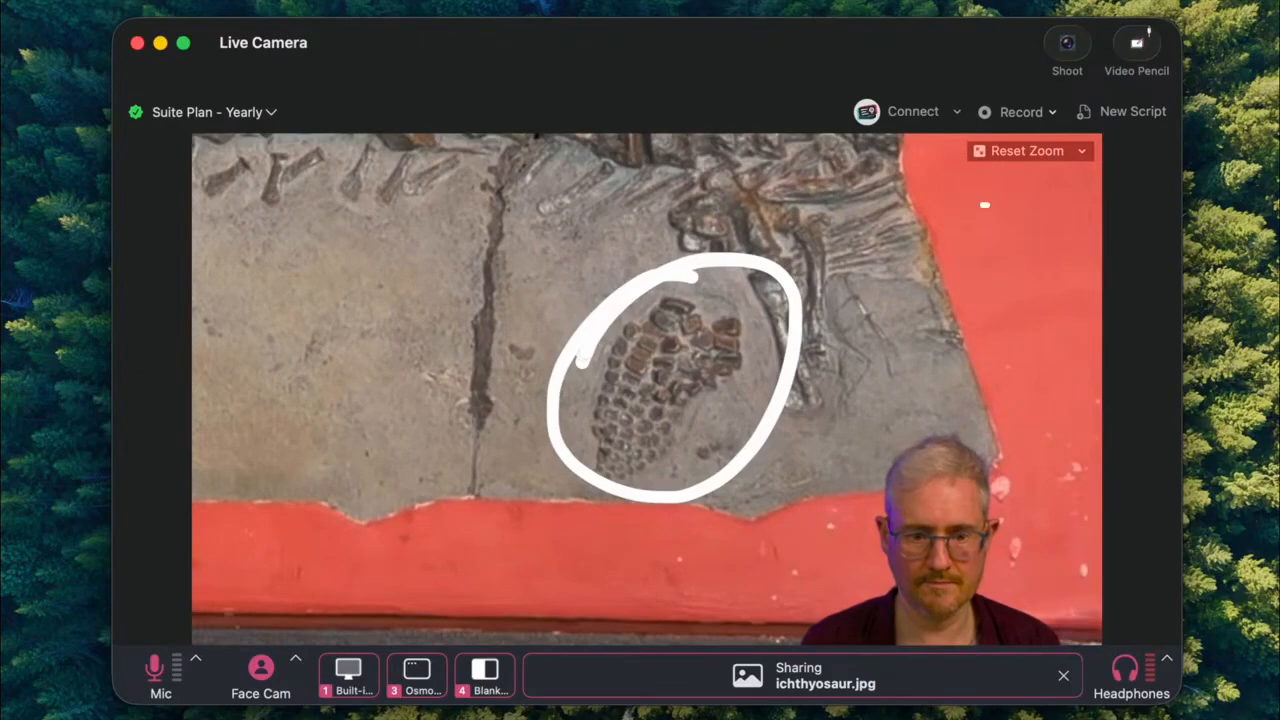
drag(985, 205, 1025, 167)
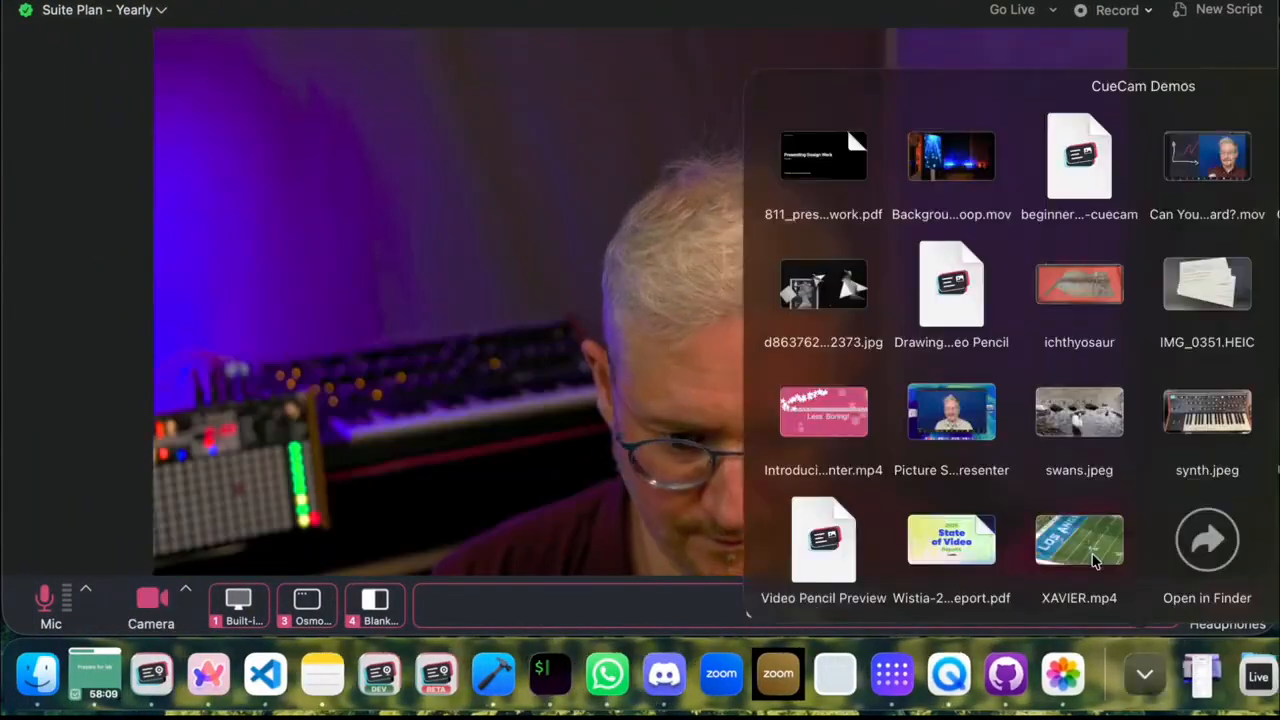
- Share the video XAVIER.mp4 from the CueCam Demos folder in the live camera view
drag(1094, 558, 645, 428)
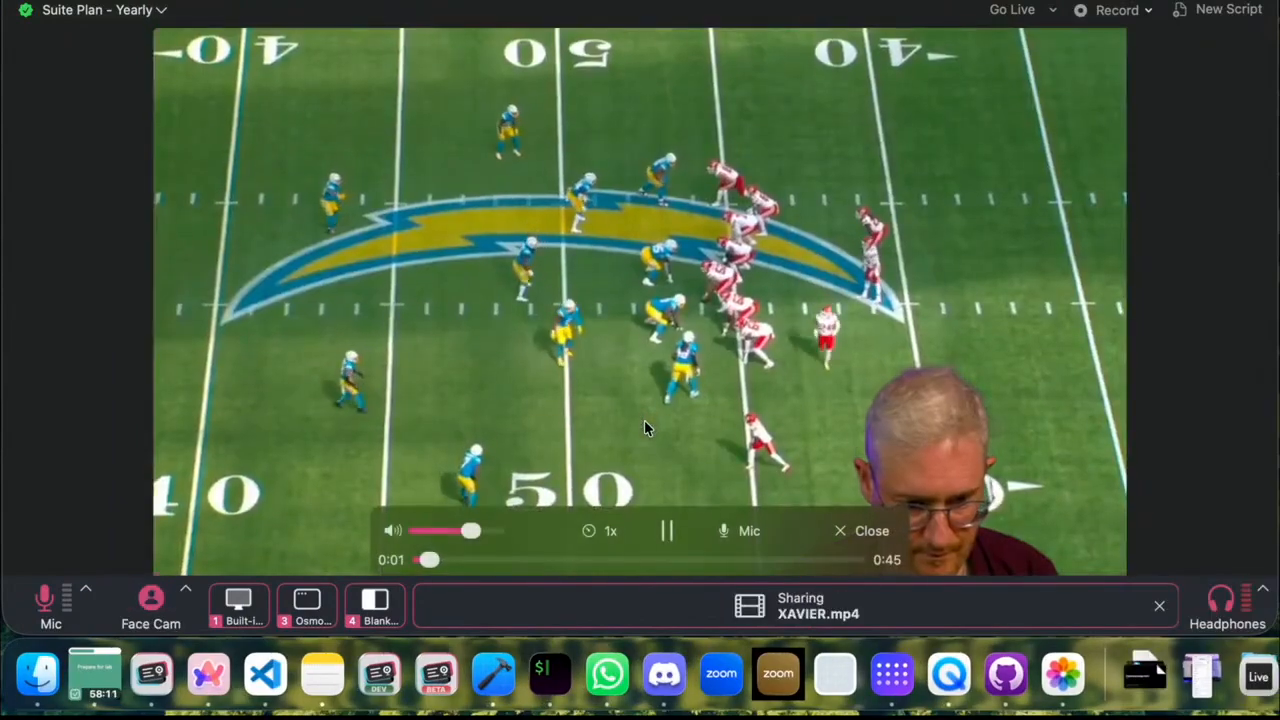